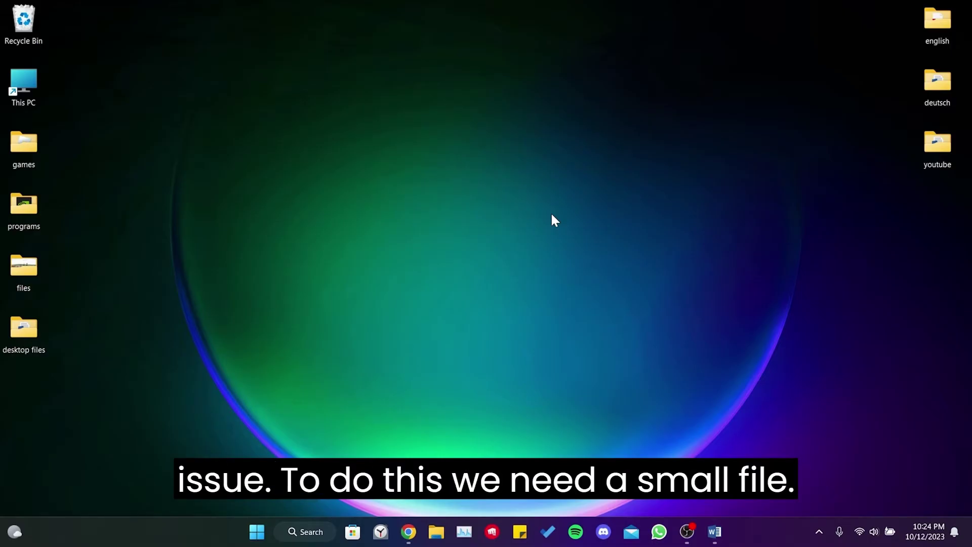
Step: Go to the oblitum/Interception GitHub releases page in Chrome
{"action": "left_click", "coordinate": [409, 528]}
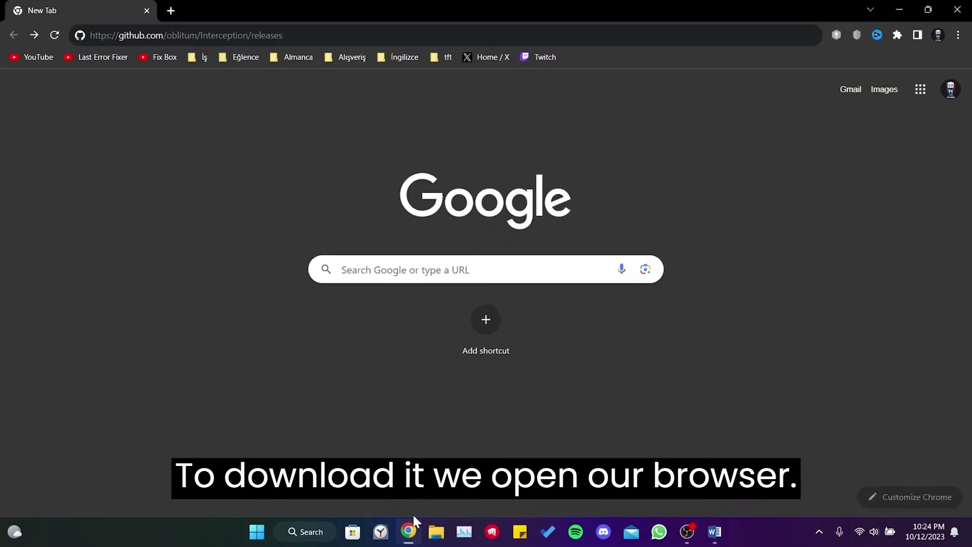
{"action": "left_click", "coordinate": [320, 35]}
{"action": "left_click_drag", "start_coordinate": [327, 34], "coordinate": [90, 34]}
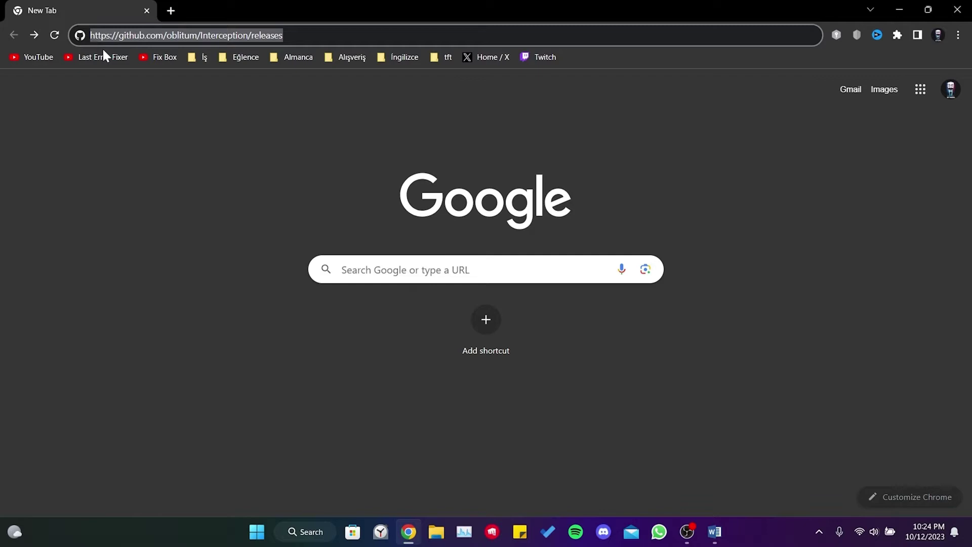
{"action": "left_click", "coordinate": [139, 148]}
{"action": "left_click", "coordinate": [319, 35]}
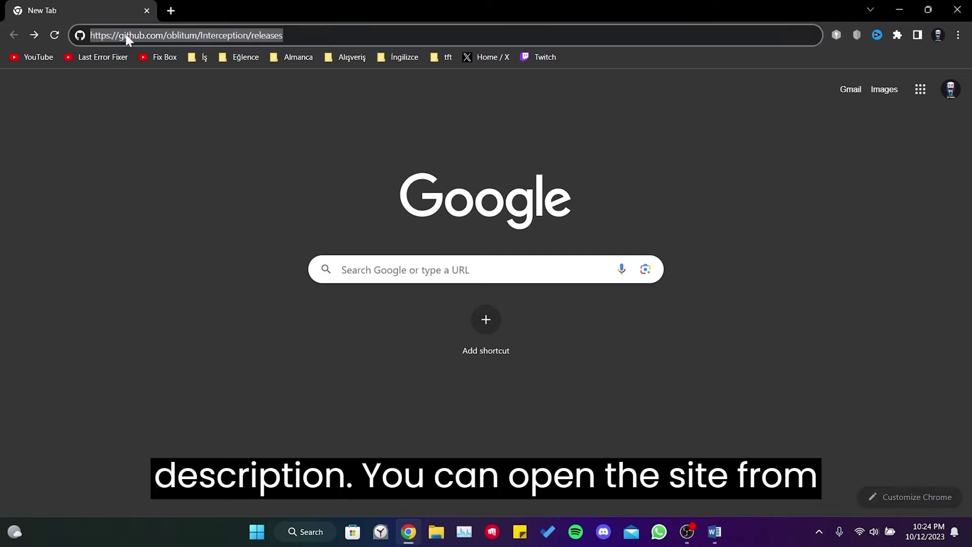
{"action": "left_click", "coordinate": [342, 38]}
{"action": "key", "text": "Return"}
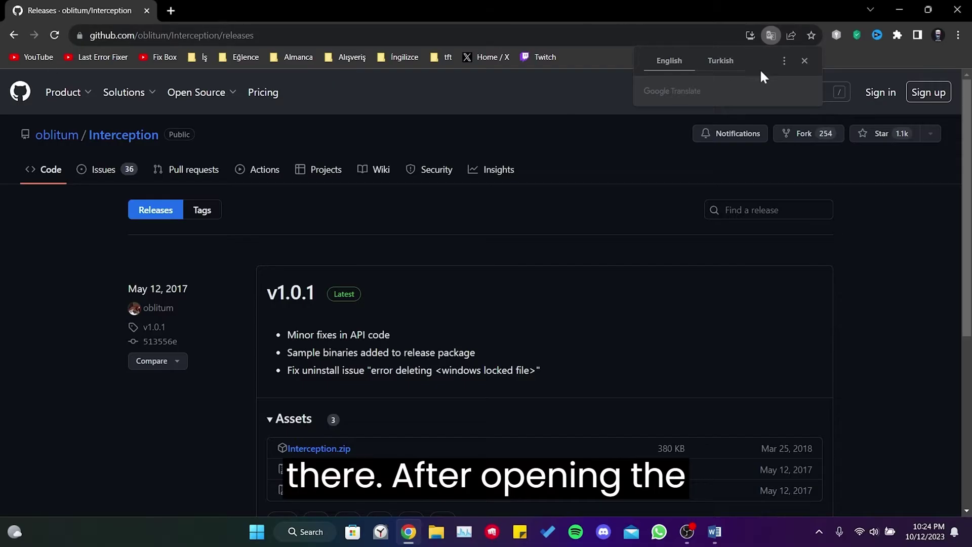
{"action": "left_click", "coordinate": [804, 60]}
Step: Download the Interception.zip release asset and save it to the Desktop
{"action": "scroll", "coordinate": [466, 248], "scroll_direction": "down", "scroll_amount": 3}
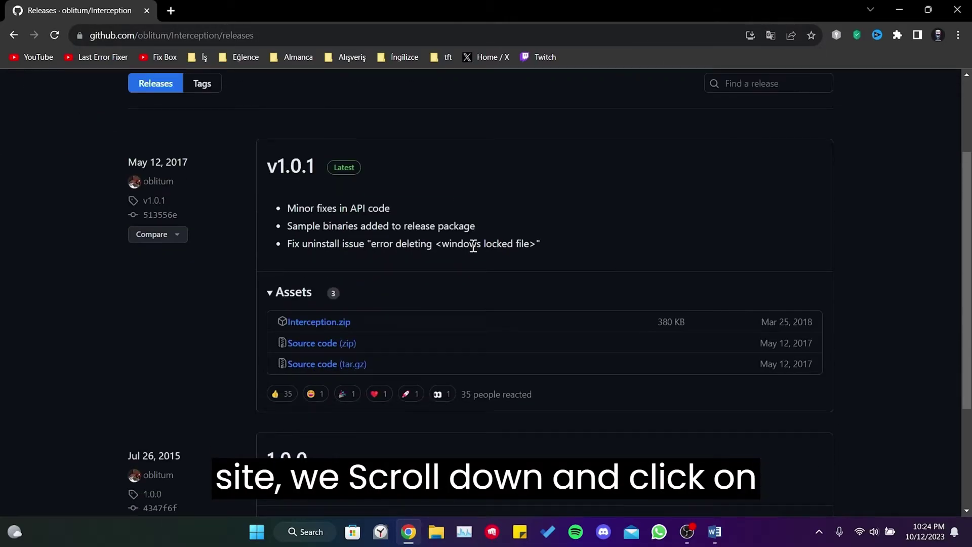
{"action": "left_click", "coordinate": [324, 324]}
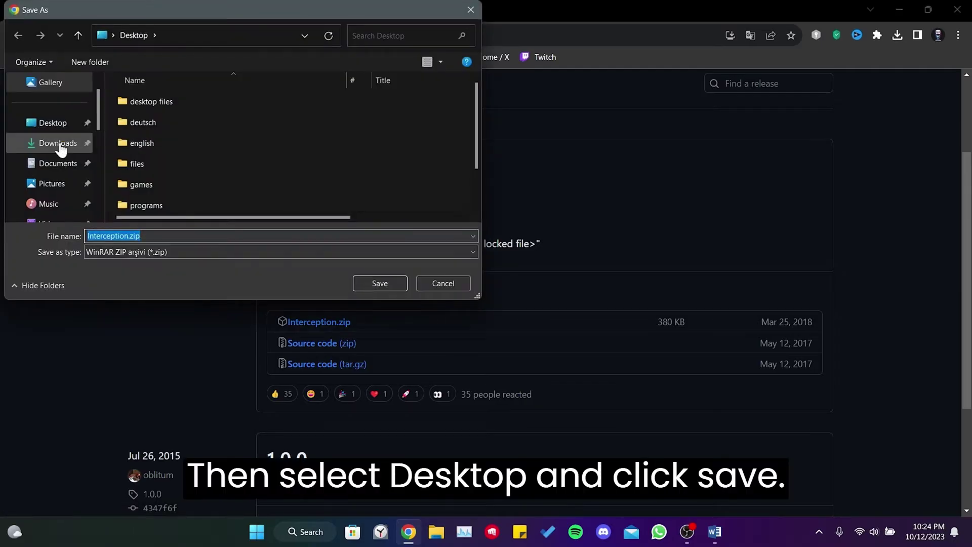
{"action": "left_click", "coordinate": [76, 124]}
{"action": "left_click", "coordinate": [381, 285]}
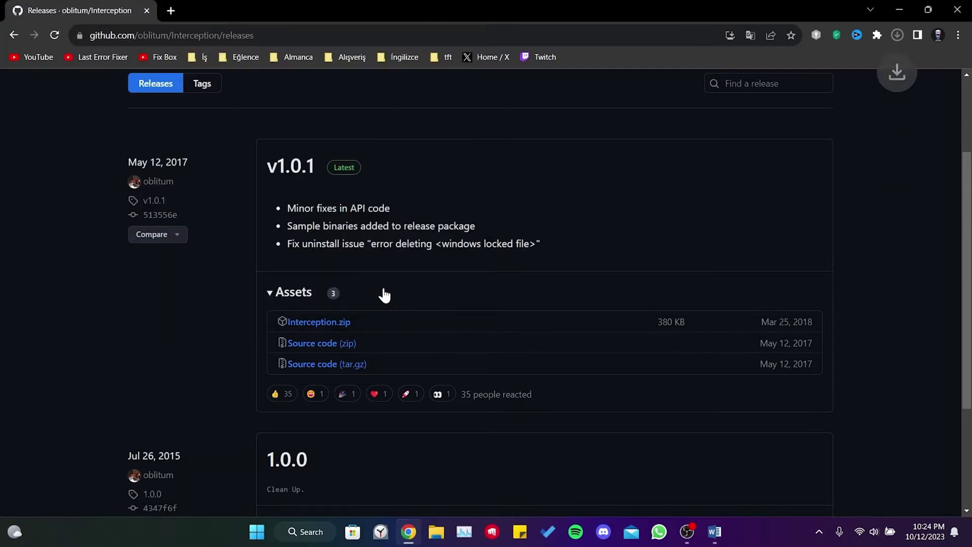
Step: Extract Interception.zip onto the Desktop, placing the extracted folder beside the archive
{"action": "left_click", "coordinate": [899, 11]}
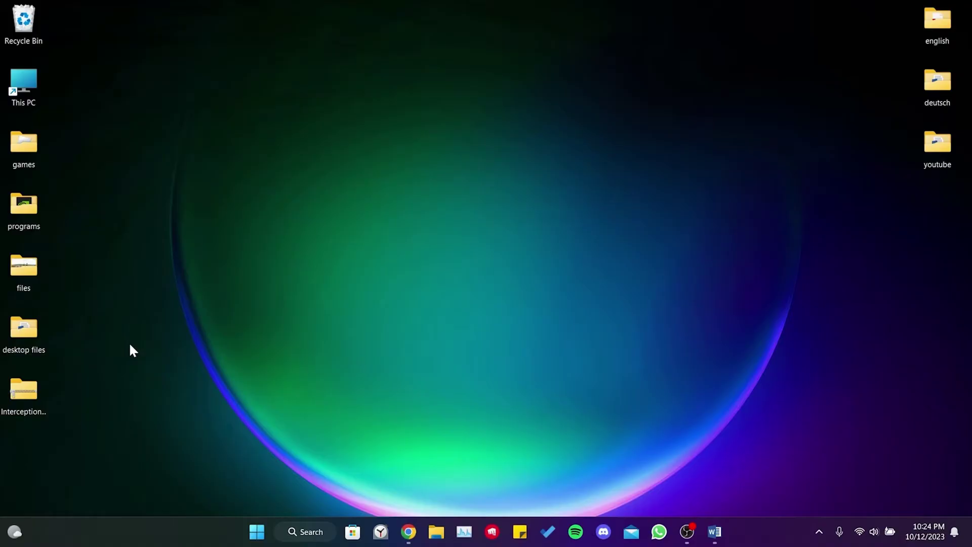
{"action": "left_click_drag", "start_coordinate": [35, 393], "coordinate": [412, 185]}
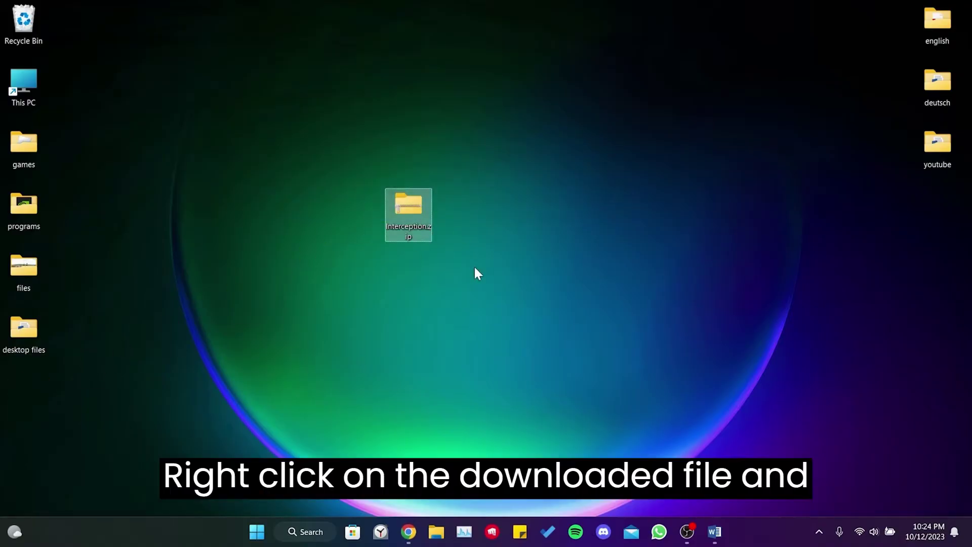
{"action": "right_click", "coordinate": [405, 199]}
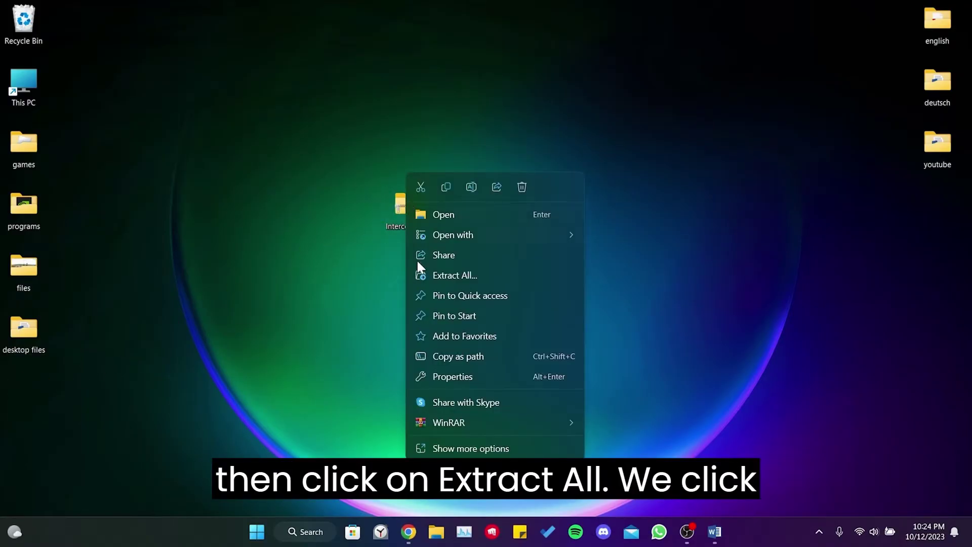
{"action": "left_click", "coordinate": [475, 274]}
{"action": "left_click", "coordinate": [588, 393]}
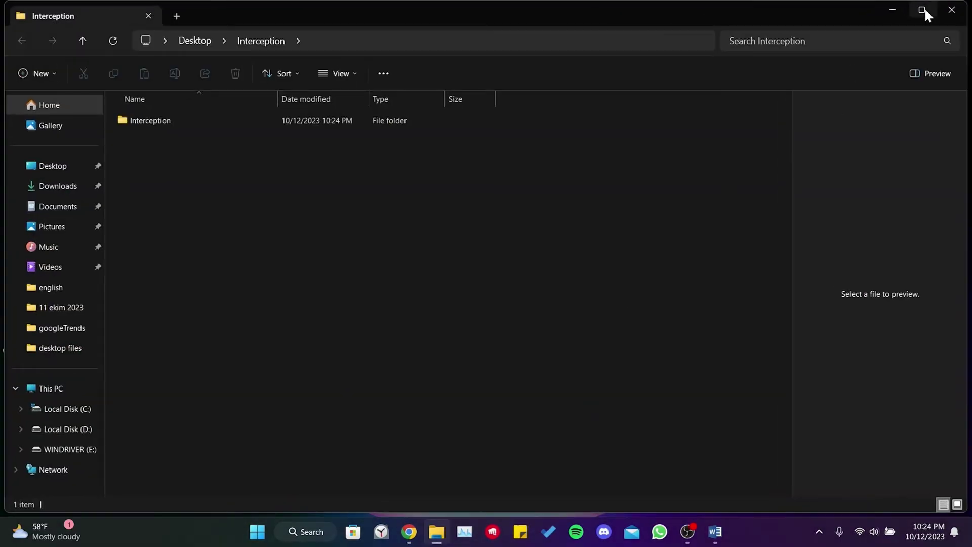
{"action": "left_click", "coordinate": [951, 9]}
{"action": "left_click_drag", "start_coordinate": [23, 387], "coordinate": [473, 213]}
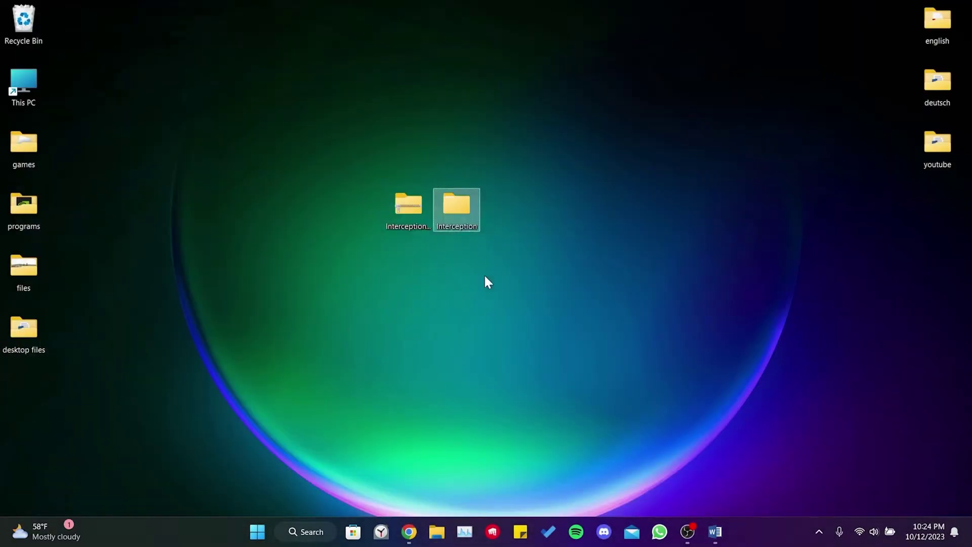
Step: Copy the path of the command line installer folder inside Interception\Interception
{"action": "left_click", "coordinate": [417, 206]}
{"action": "double_click", "coordinate": [451, 218]}
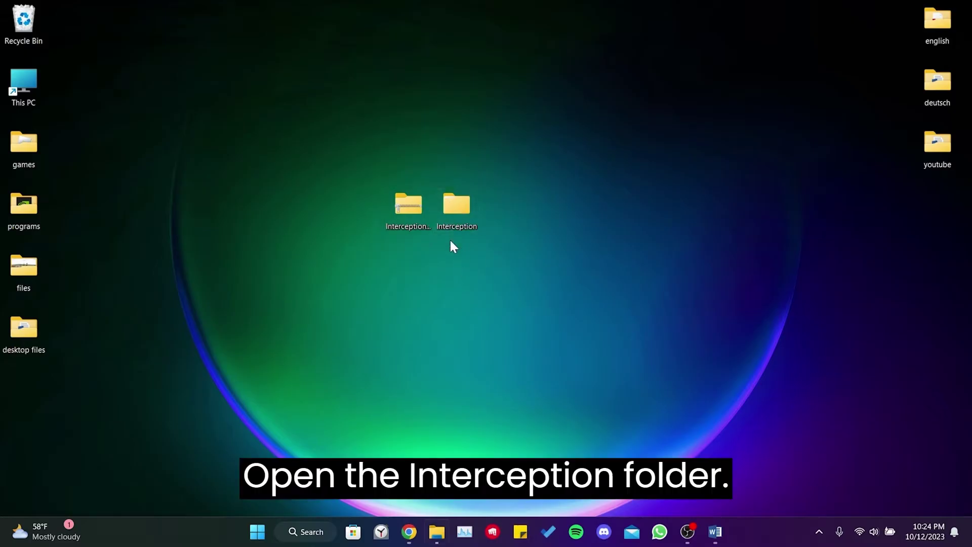
{"action": "double_click", "coordinate": [145, 120]}
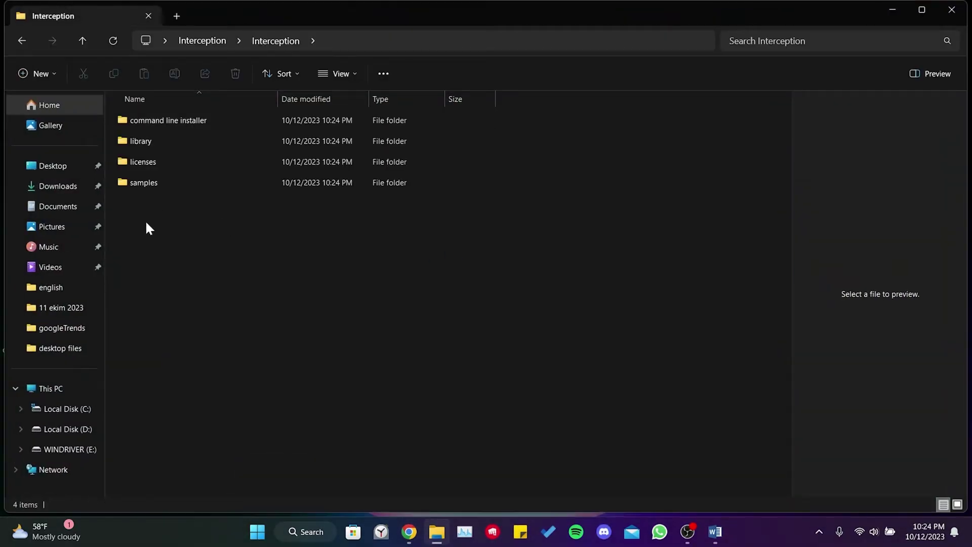
{"action": "left_click", "coordinate": [212, 121]}
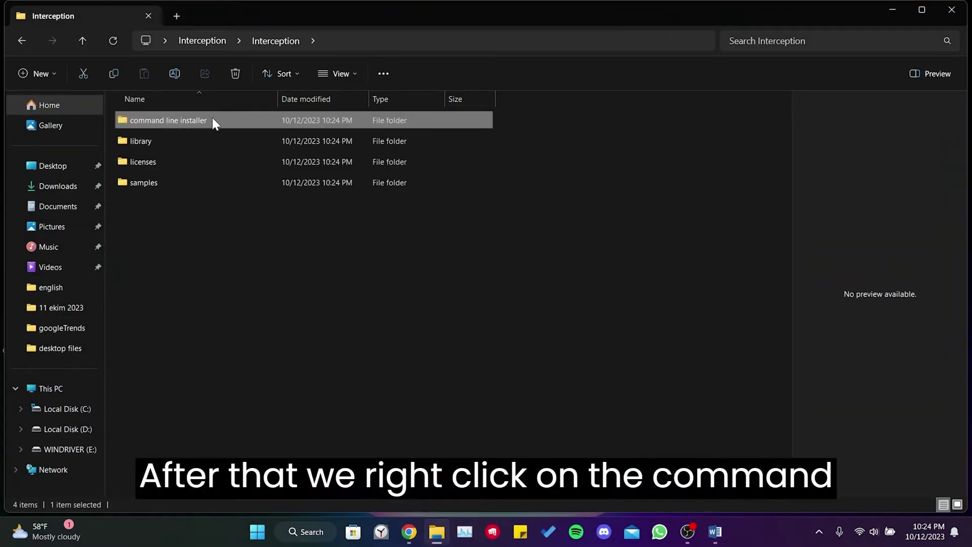
{"action": "right_click", "coordinate": [158, 121]}
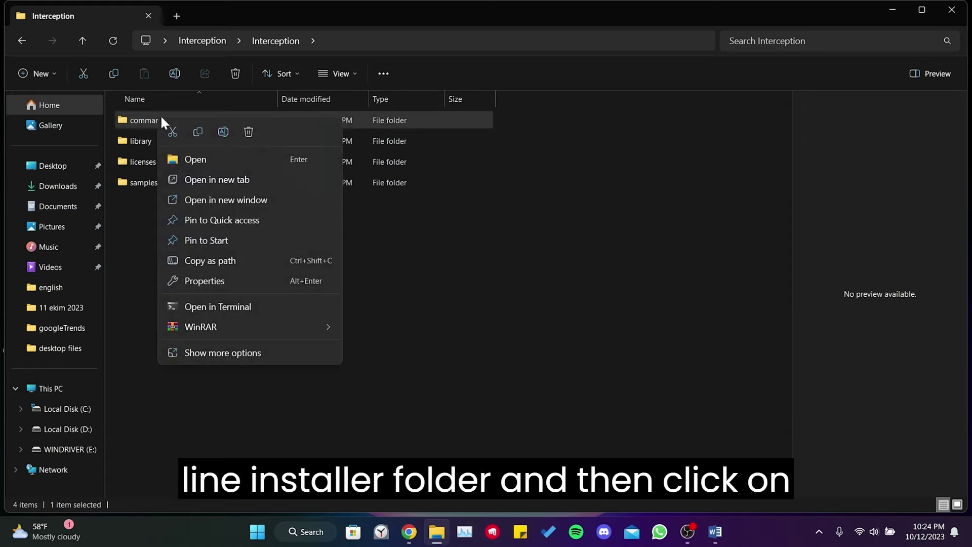
{"action": "left_click", "coordinate": [203, 261]}
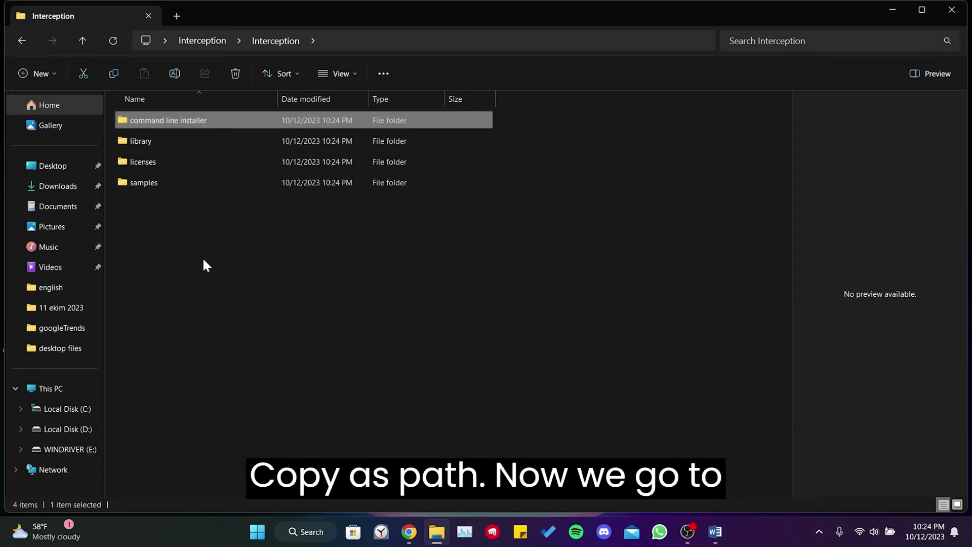
{"action": "left_click", "coordinate": [389, 236]}
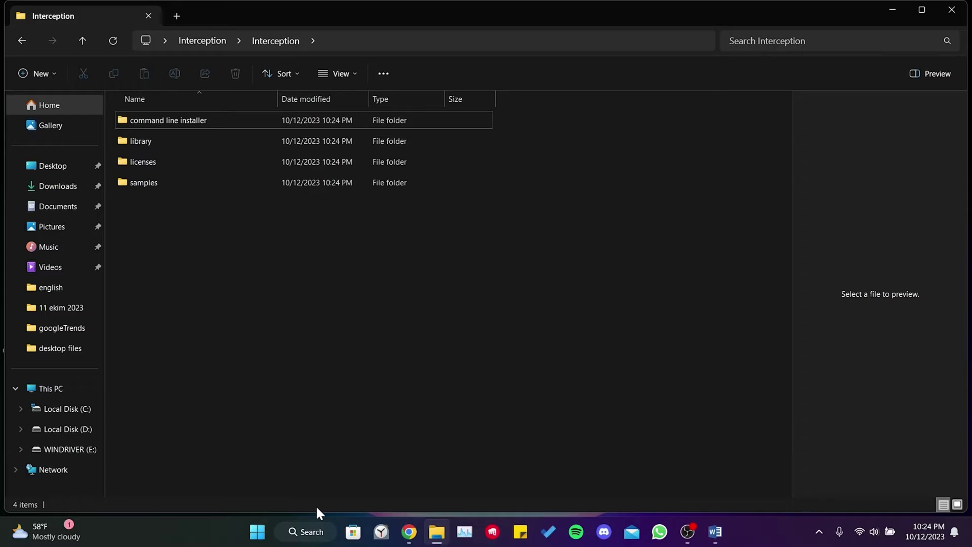
Step: In an administrator Developer Command Prompt, cd into the command line installer folder
{"action": "left_click", "coordinate": [305, 531]}
{"action": "type", "text": "cmd"}
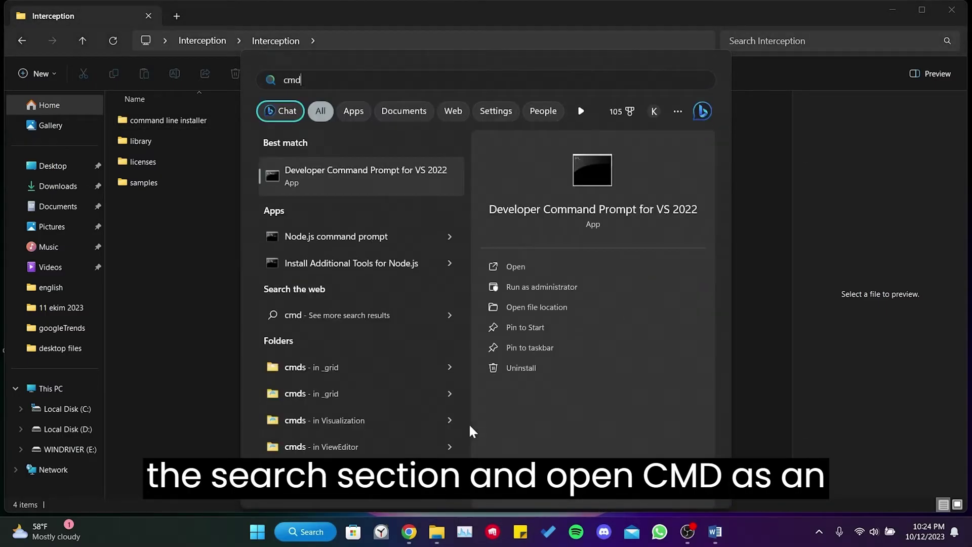
{"action": "left_click", "coordinate": [424, 186]}
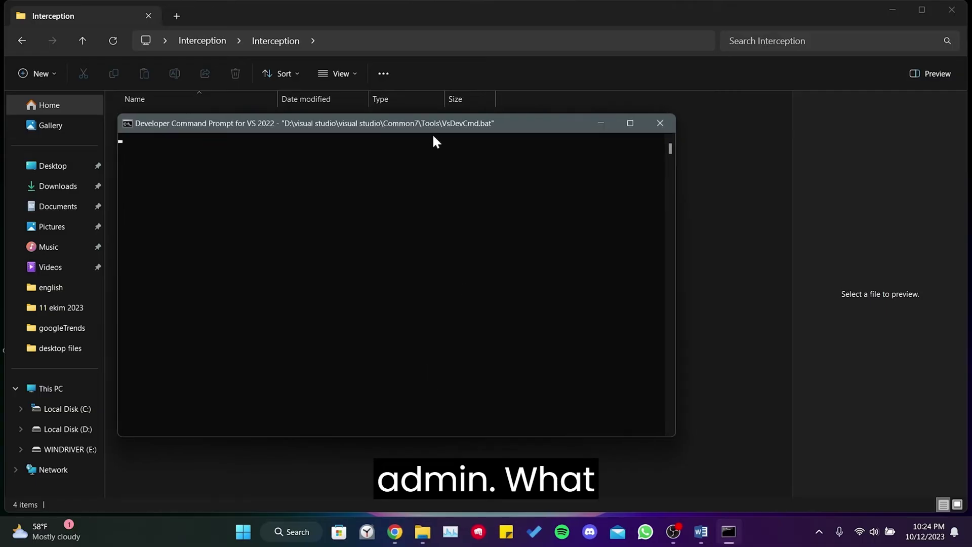
{"action": "left_click_drag", "start_coordinate": [422, 122], "coordinate": [523, 114]}
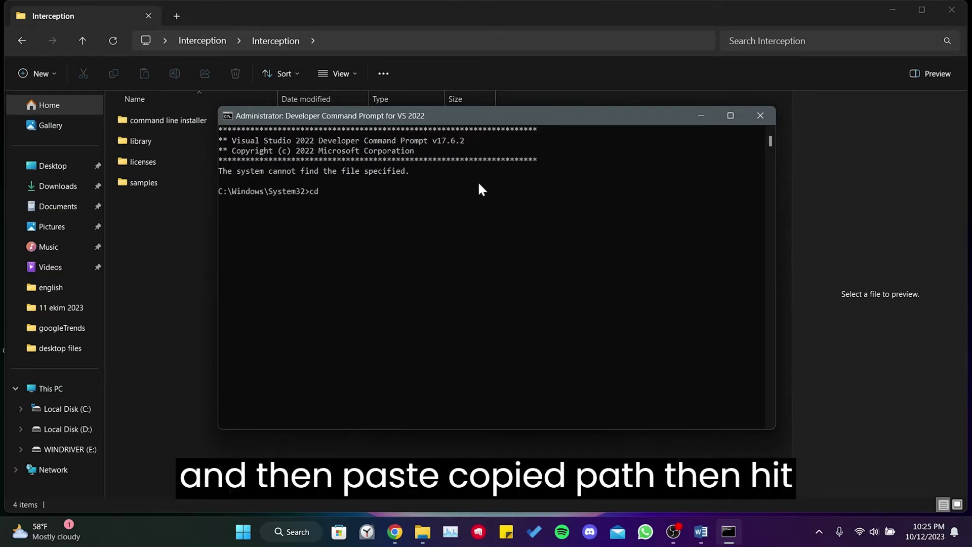
{"action": "key", "text": "ctrl+v"}
{"action": "key", "text": "Return"}
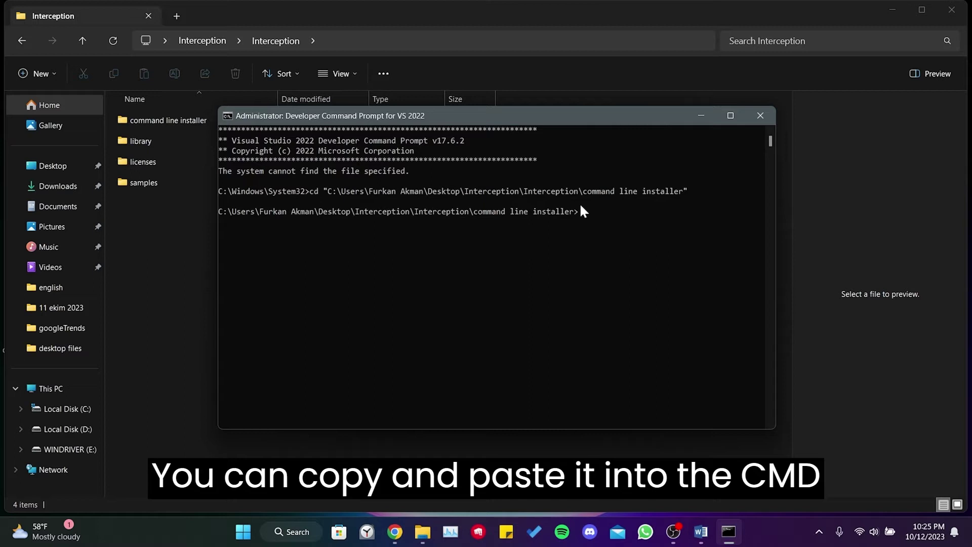
Step: Run install-interception.exe /uninstall, which reports an error deleting the keyboard driver key
{"action": "right_click", "coordinate": [638, 214]}
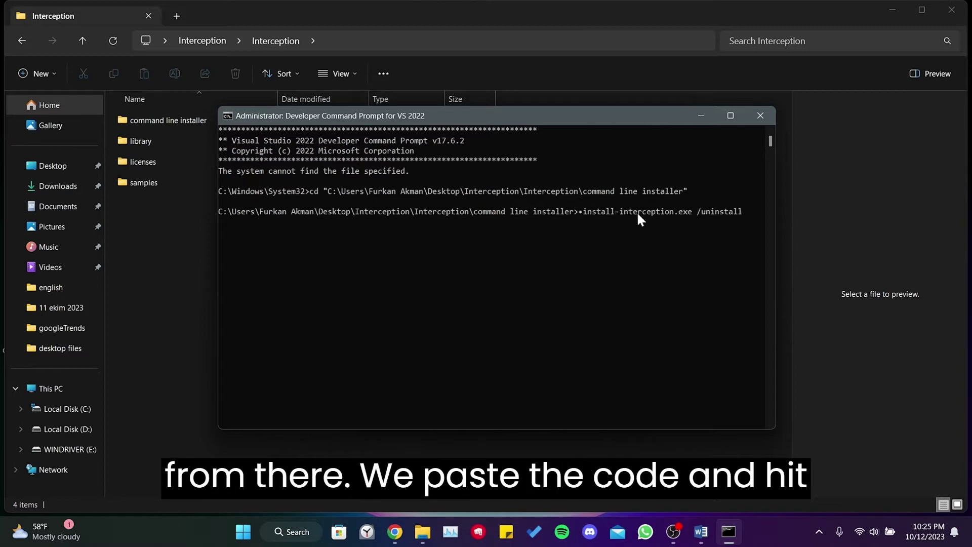
{"action": "key", "text": "Home"}
{"action": "key", "text": "Delete"}
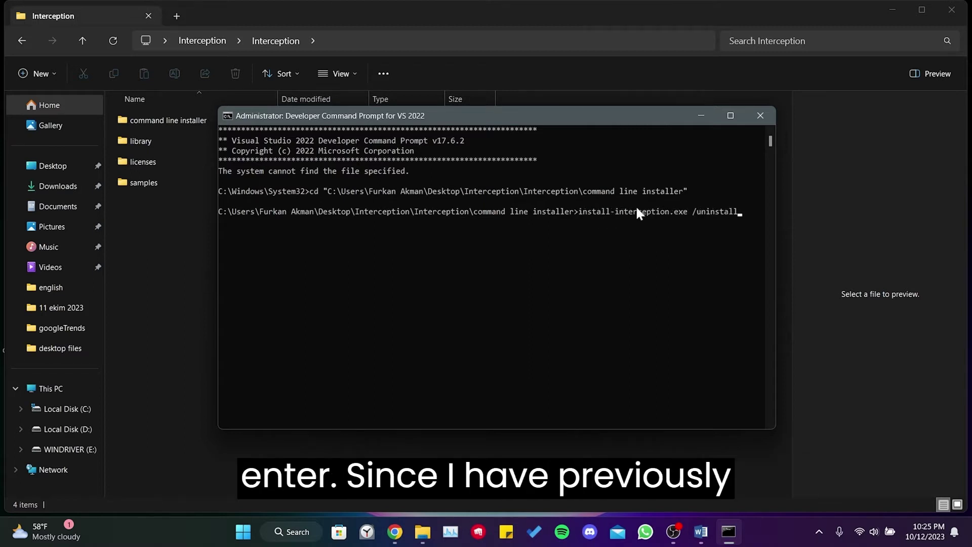
{"action": "key", "text": "End"}
{"action": "key", "text": "Return"}
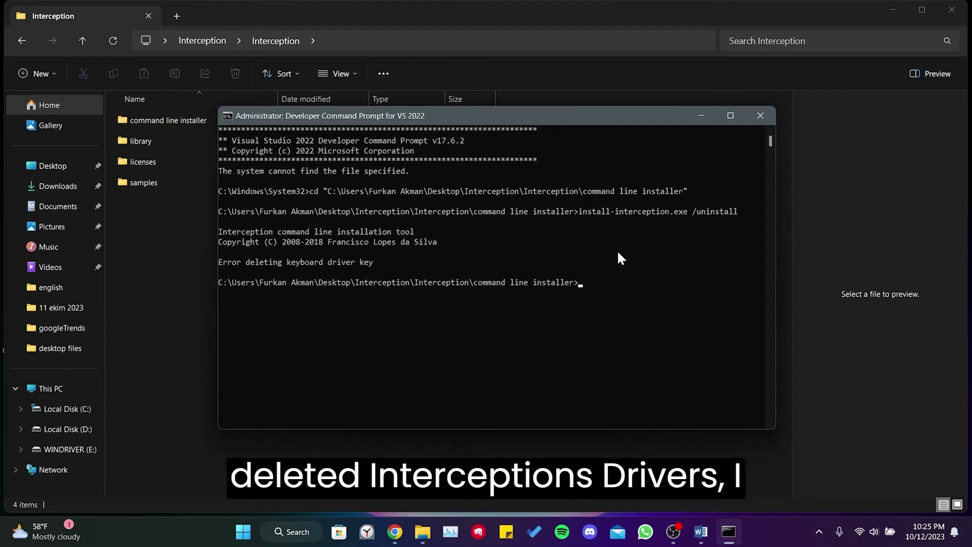
{"action": "left_click_drag", "start_coordinate": [220, 263], "coordinate": [268, 263]}
{"action": "left_click", "coordinate": [339, 271]}
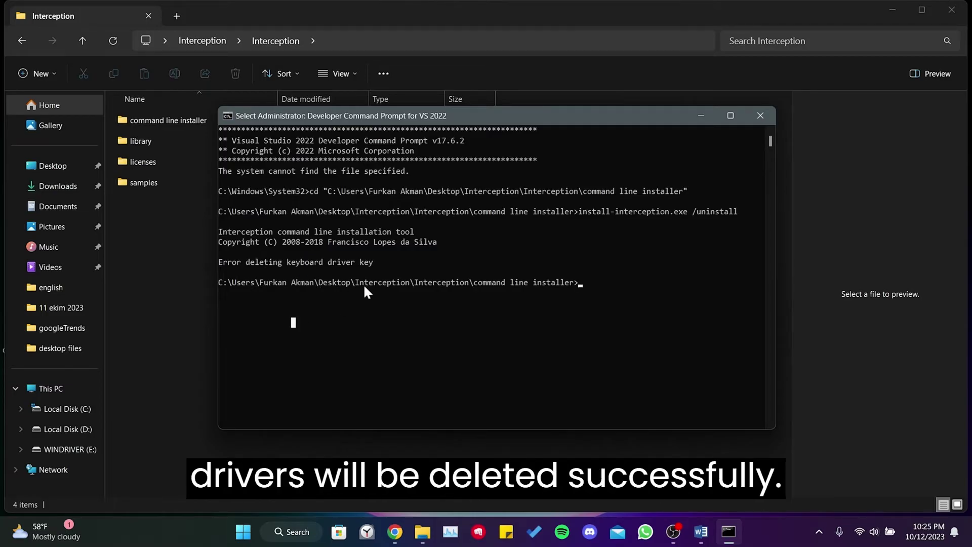
Step: Close Command Prompt, choose Restart from the Start power menu, and close File Explorer
{"action": "left_click", "coordinate": [760, 115]}
{"action": "left_click", "coordinate": [257, 531]}
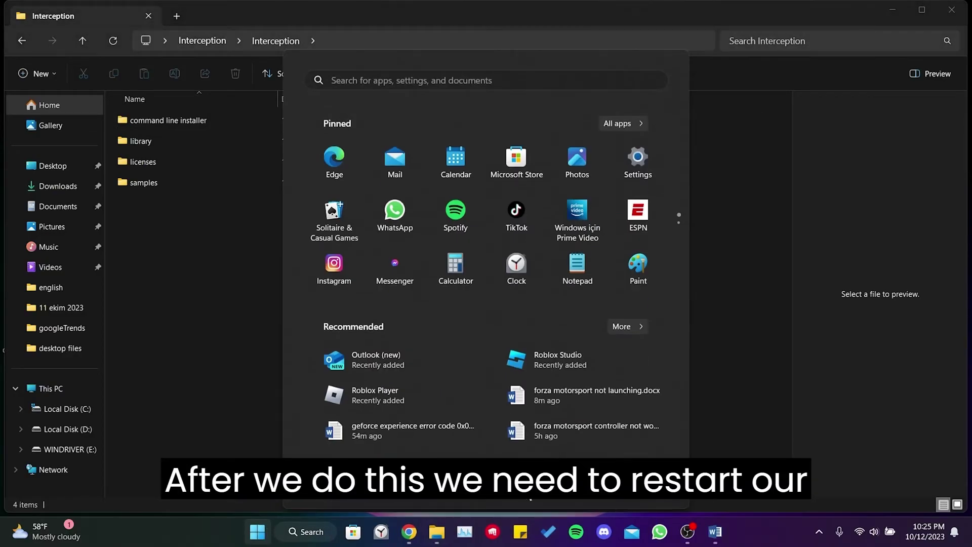
{"action": "left_click", "coordinate": [636, 500]}
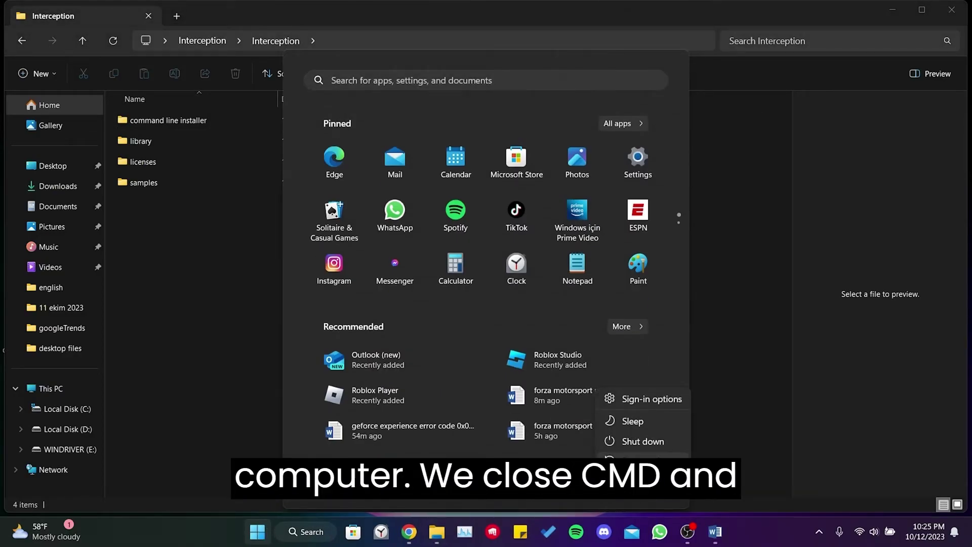
{"action": "left_click", "coordinate": [633, 460]}
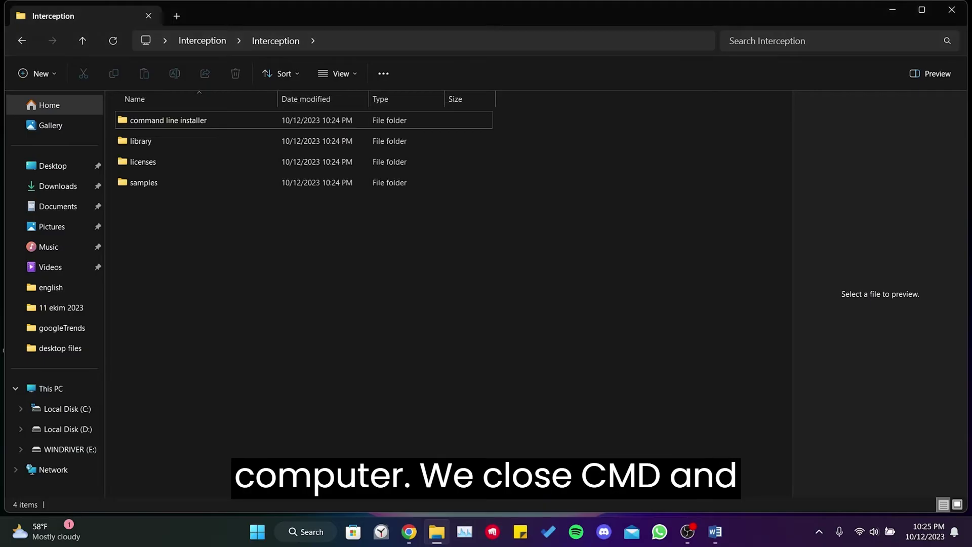
{"action": "left_click", "coordinate": [951, 17]}
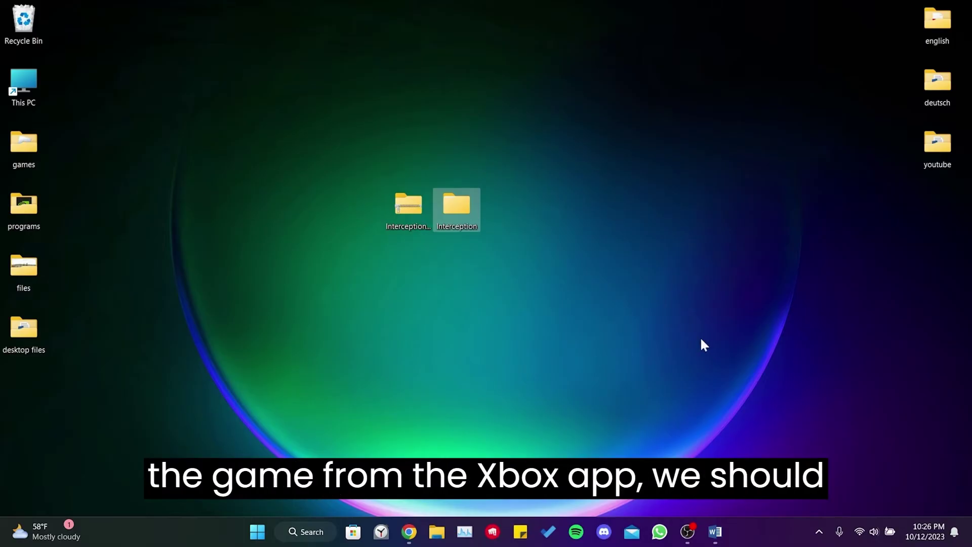
Step: Launch the Xbox app and scroll through My Library to find Townscaper
{"action": "left_click", "coordinate": [319, 540]}
{"action": "type", "text": "xbox"}
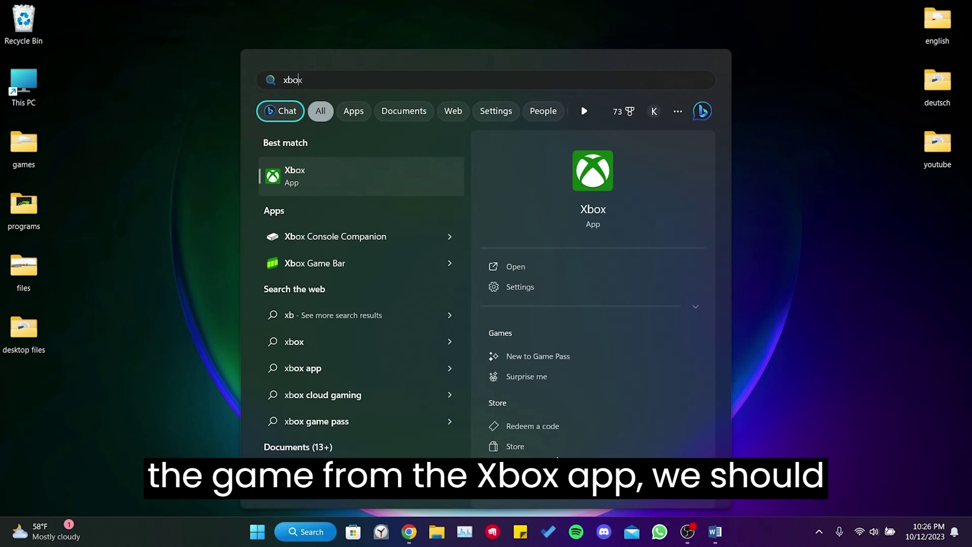
{"action": "left_click", "coordinate": [348, 168]}
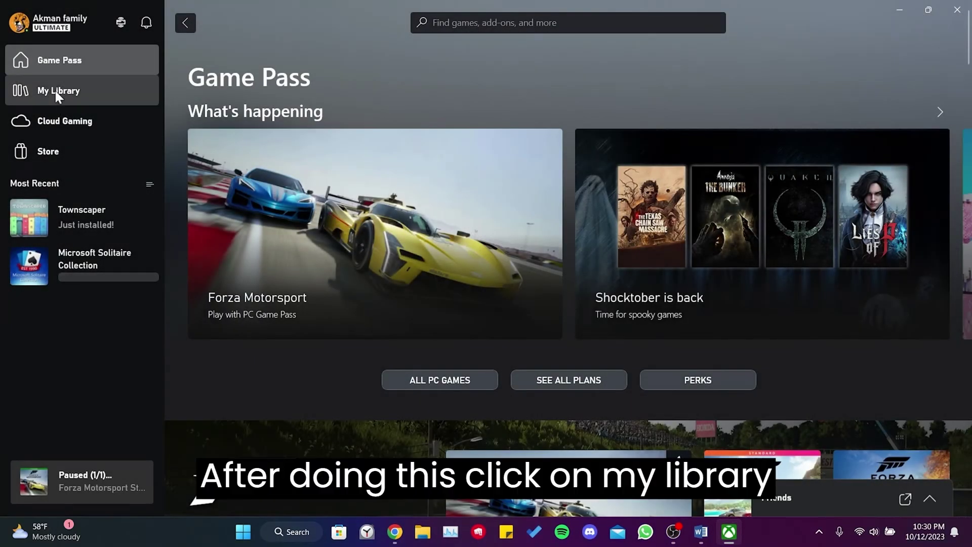
{"action": "left_click", "coordinate": [53, 90]}
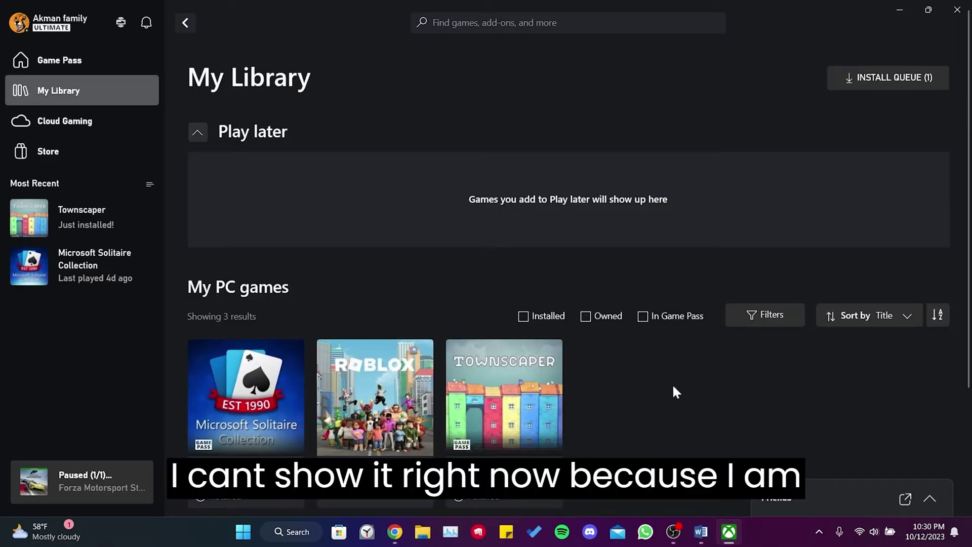
{"action": "scroll", "coordinate": [679, 390], "scroll_direction": "down", "scroll_amount": 2}
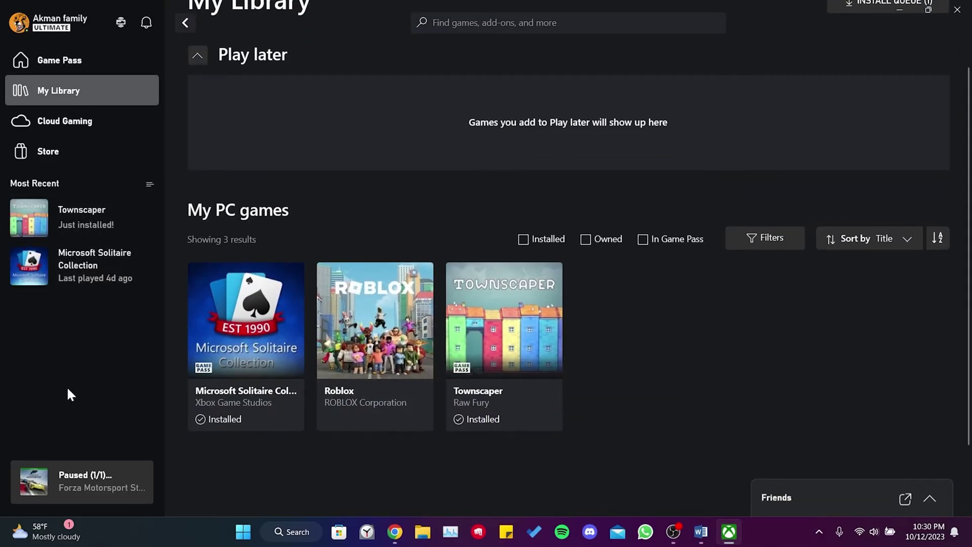
{"action": "scroll", "coordinate": [578, 324], "scroll_direction": "down", "scroll_amount": 2}
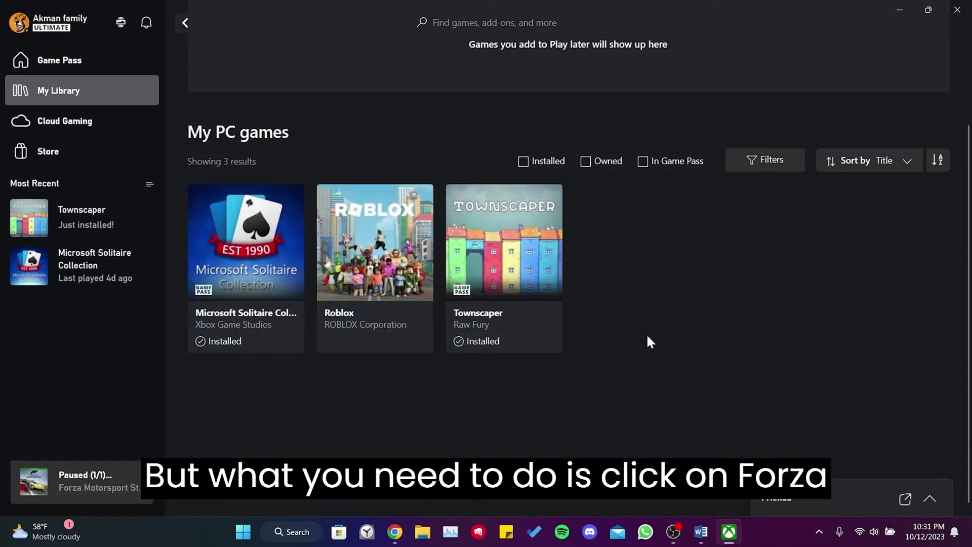
Step: Run Verify and Repair on Townscaper's files under Manage > Files and confirm with Yes
{"action": "left_click", "coordinate": [526, 285]}
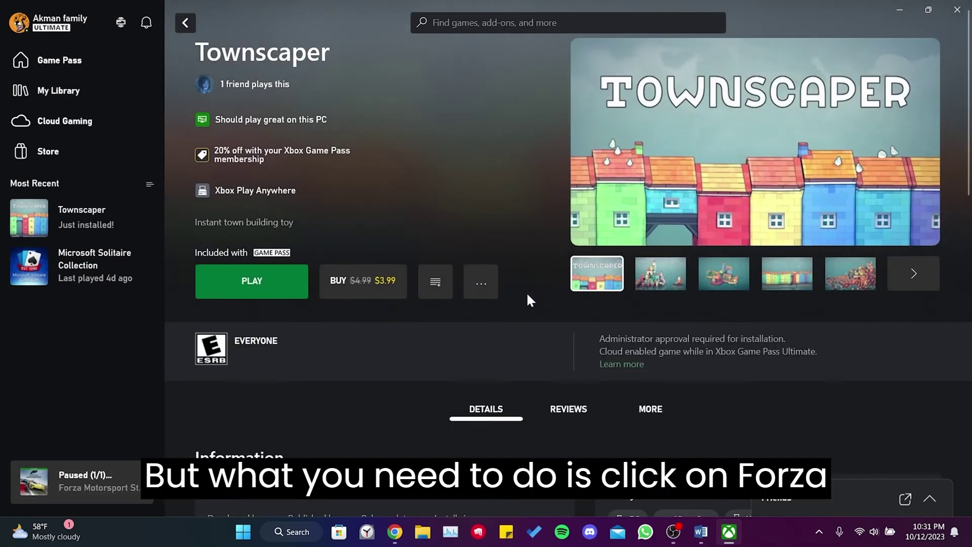
{"action": "left_click", "coordinate": [479, 281]}
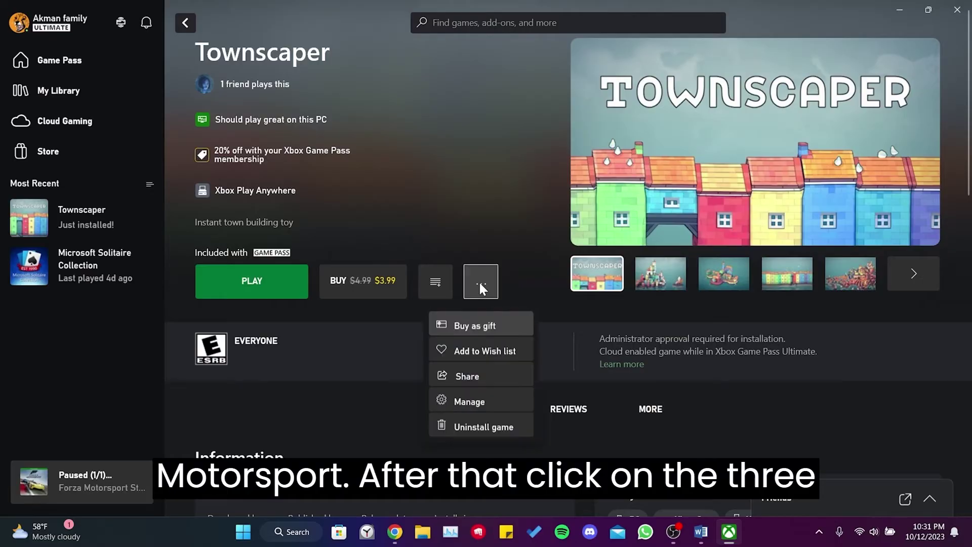
{"action": "left_click", "coordinate": [471, 402]}
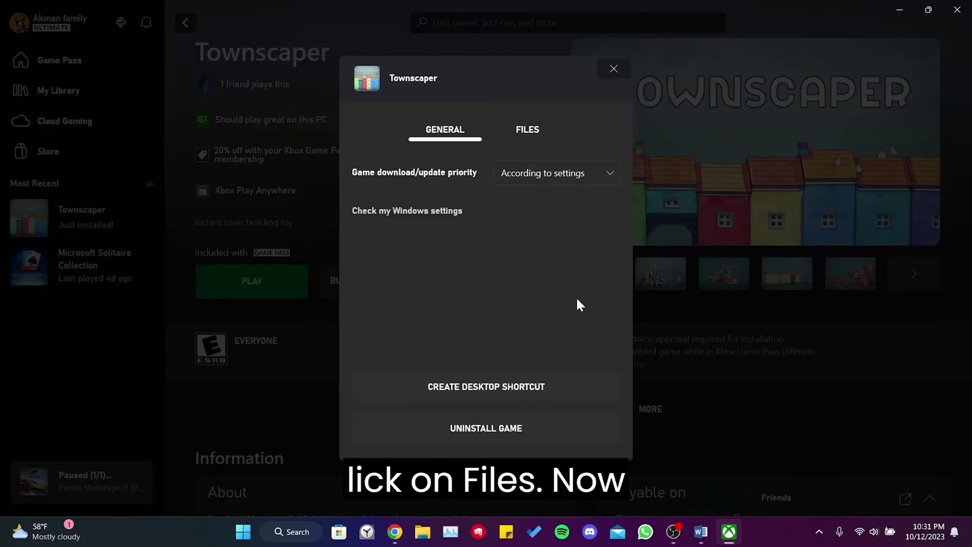
{"action": "left_click", "coordinate": [521, 135]}
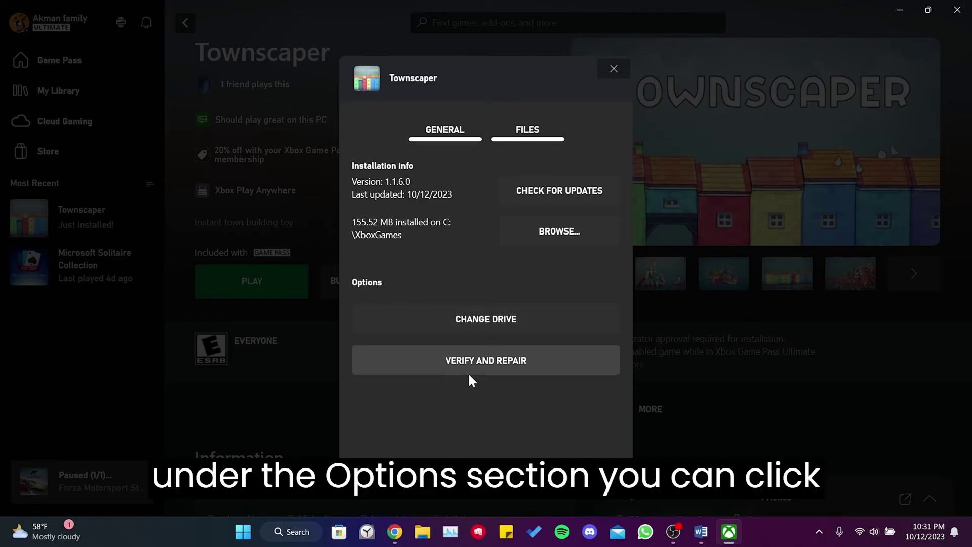
{"action": "left_click", "coordinate": [488, 361]}
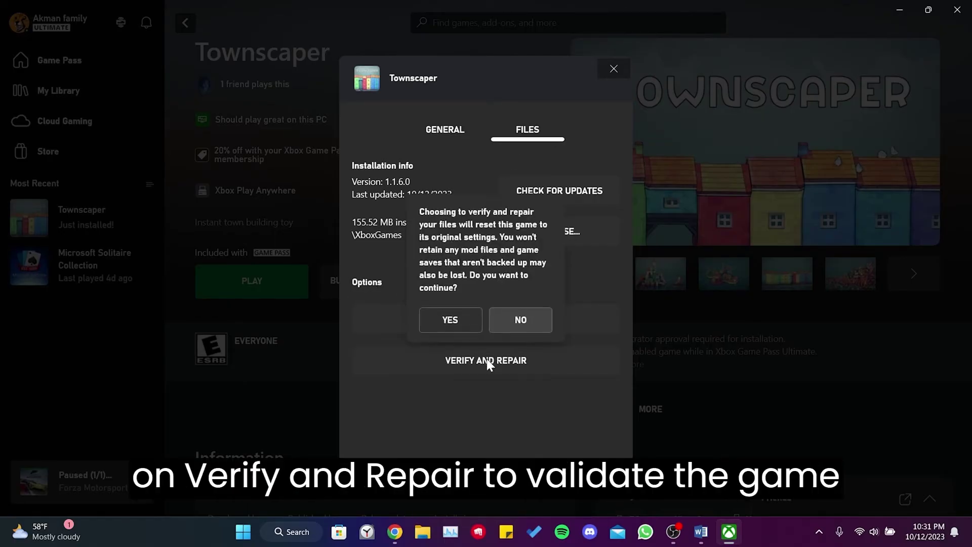
{"action": "left_click", "coordinate": [451, 317]}
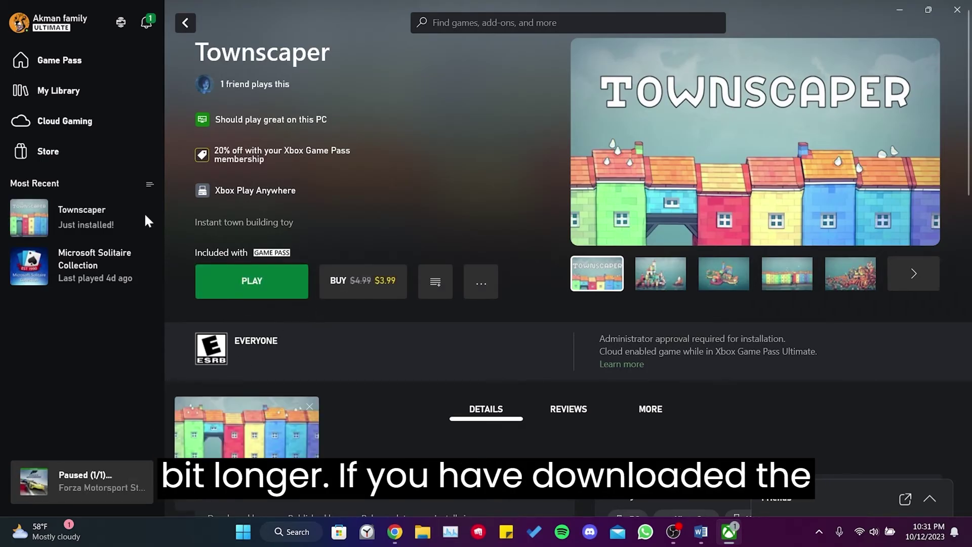
Step: Close the Xbox app and launch Steam
{"action": "left_click", "coordinate": [957, 9]}
{"action": "left_click", "coordinate": [305, 532]}
{"action": "type", "text": "steam"}
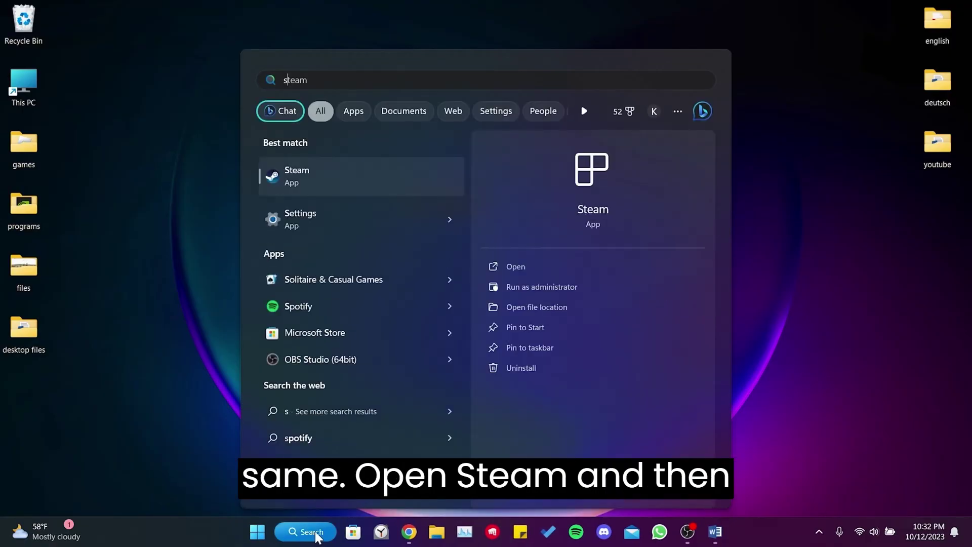
{"action": "left_click", "coordinate": [332, 181]}
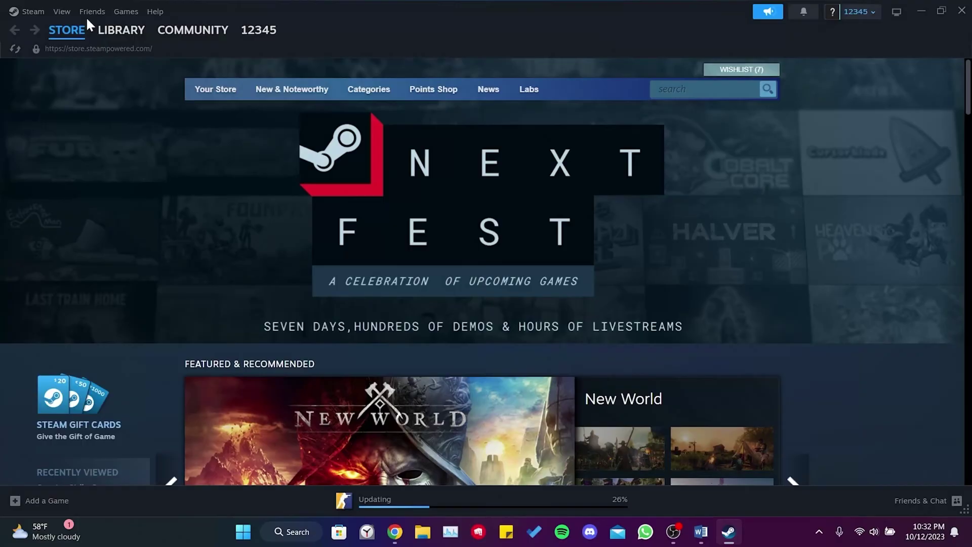
Step: Open Counter-Strike 2's Properties on the Installed Files page in the Steam library
{"action": "left_click", "coordinate": [119, 33]}
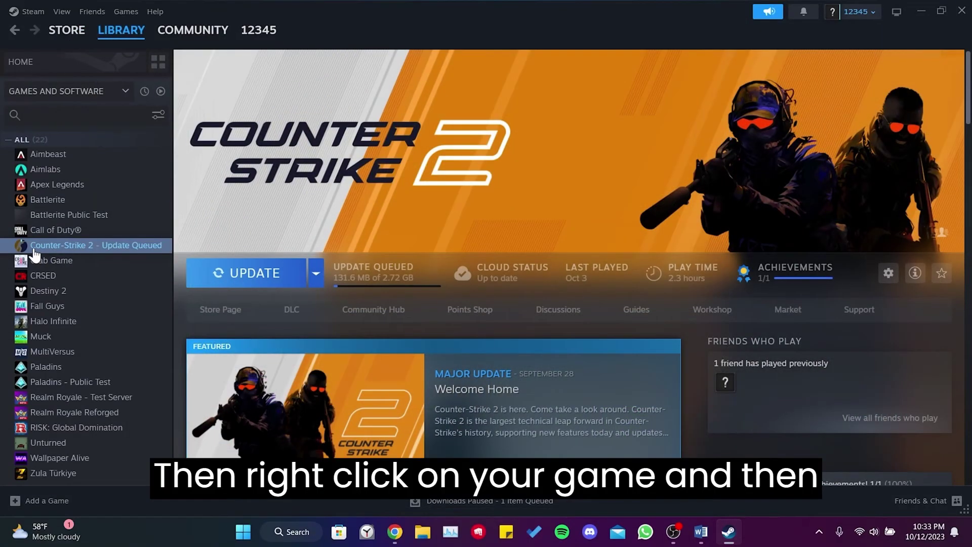
{"action": "right_click", "coordinate": [61, 248]}
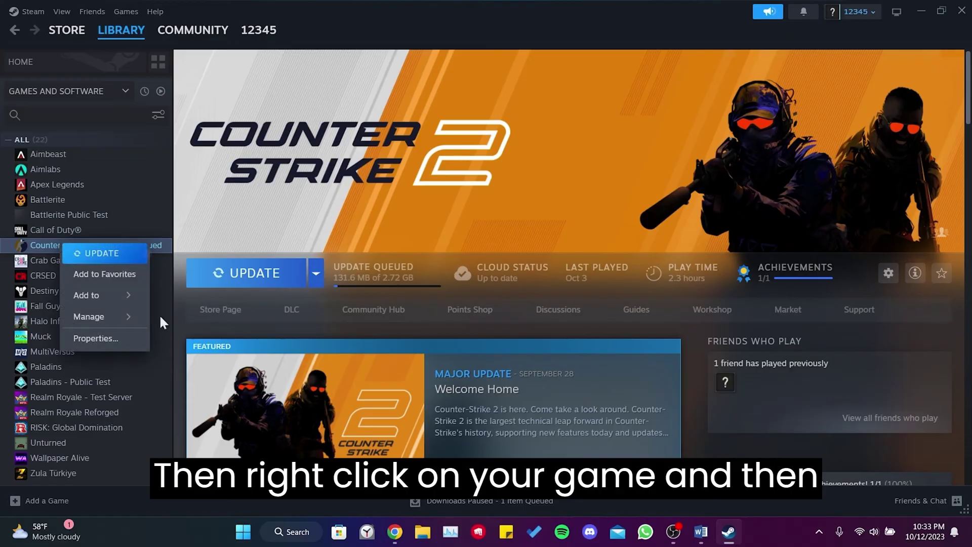
{"action": "left_click", "coordinate": [92, 337]}
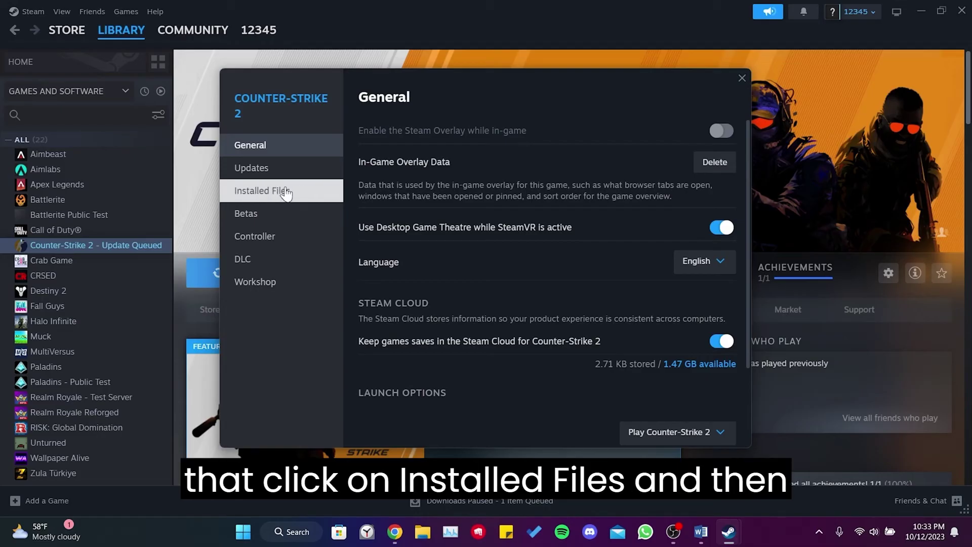
{"action": "left_click", "coordinate": [269, 192]}
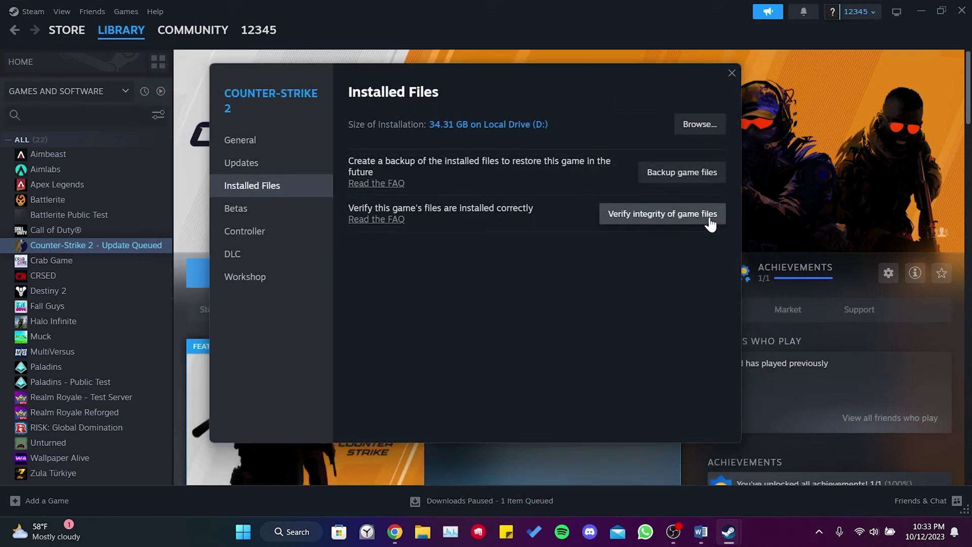
Step: Close Counter-Strike 2's Properties and Steam, then dismiss the Start power menu
{"action": "left_click", "coordinate": [732, 73]}
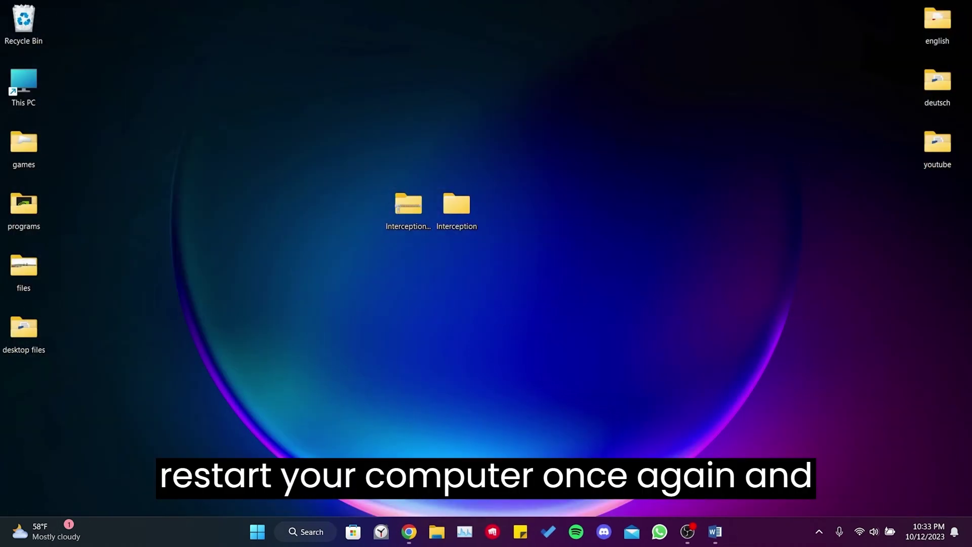
{"action": "left_click", "coordinate": [257, 532]}
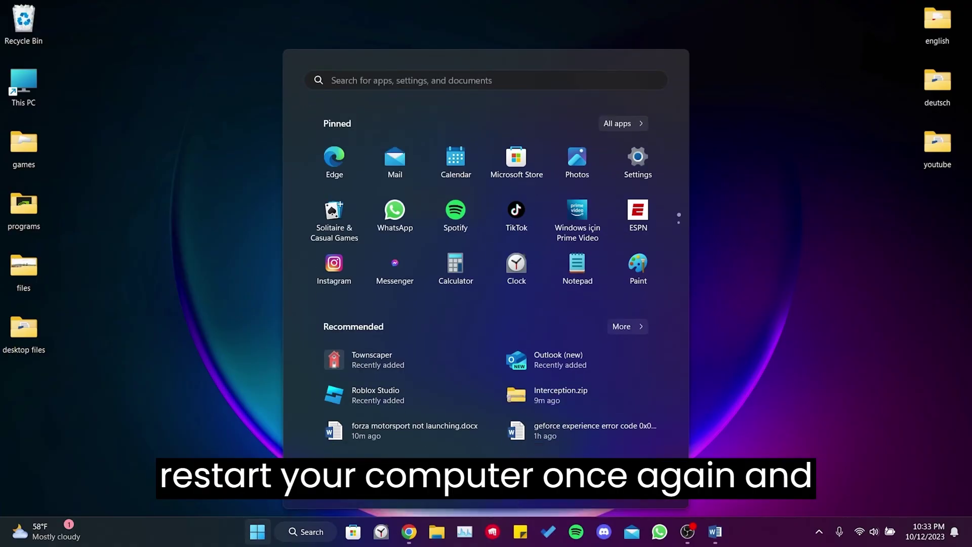
{"action": "left_click", "coordinate": [643, 488]}
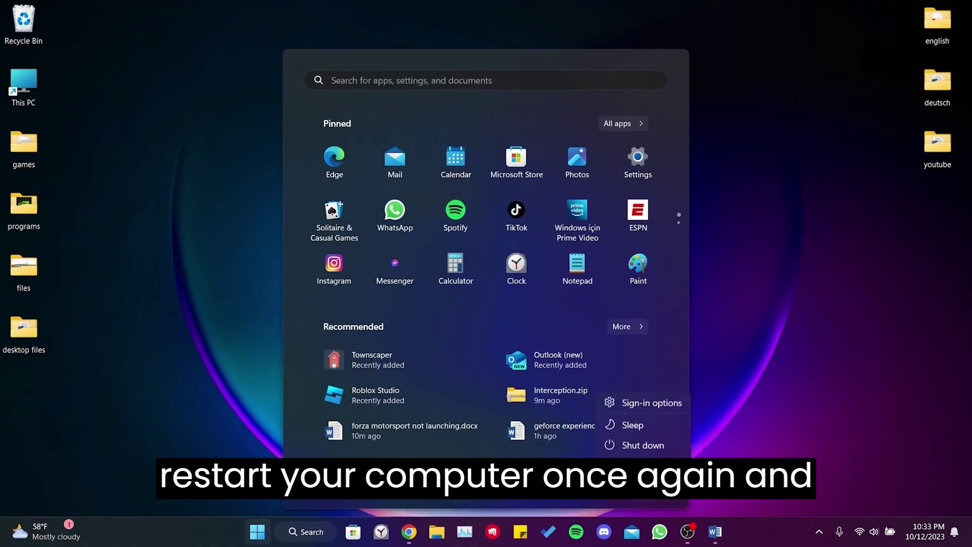
{"action": "left_click", "coordinate": [780, 394]}
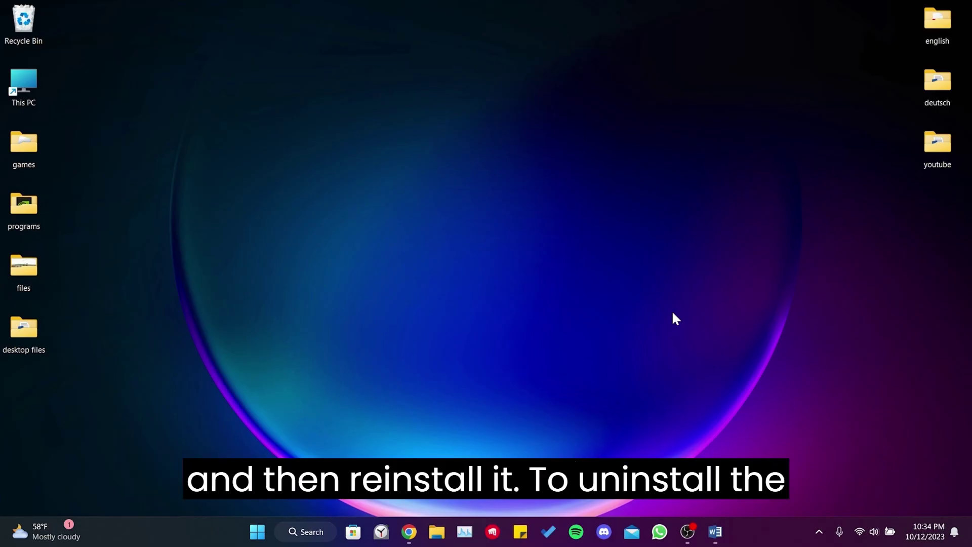
Step: Relaunch the Xbox app and briefly open Townscaper's options menu
{"action": "left_click", "coordinate": [305, 532]}
{"action": "type", "text": "xbox"}
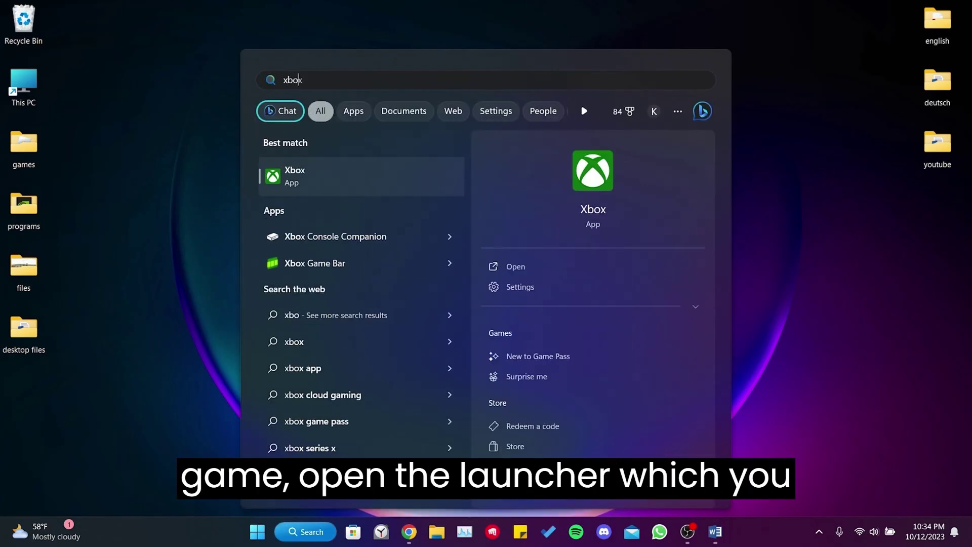
{"action": "key", "text": "Return"}
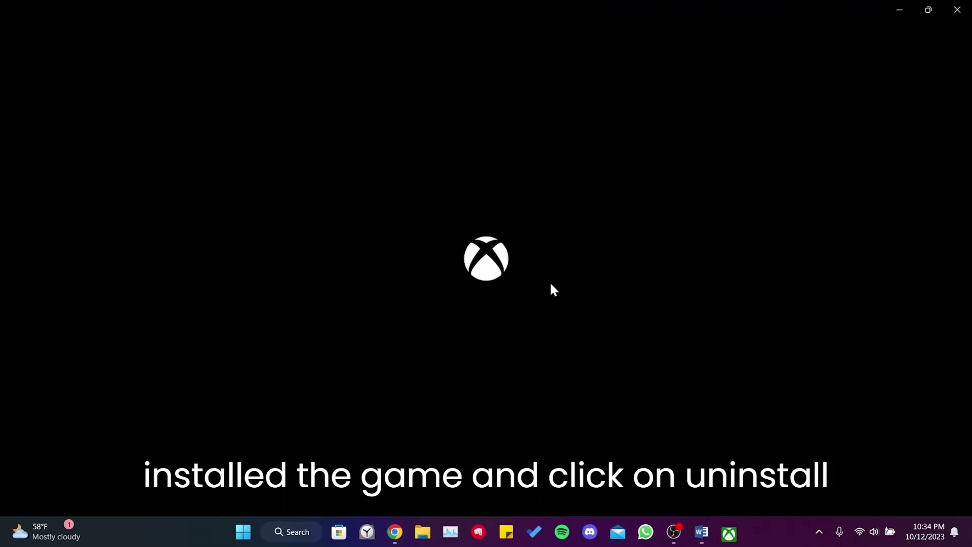
{"action": "left_click", "coordinate": [487, 277]}
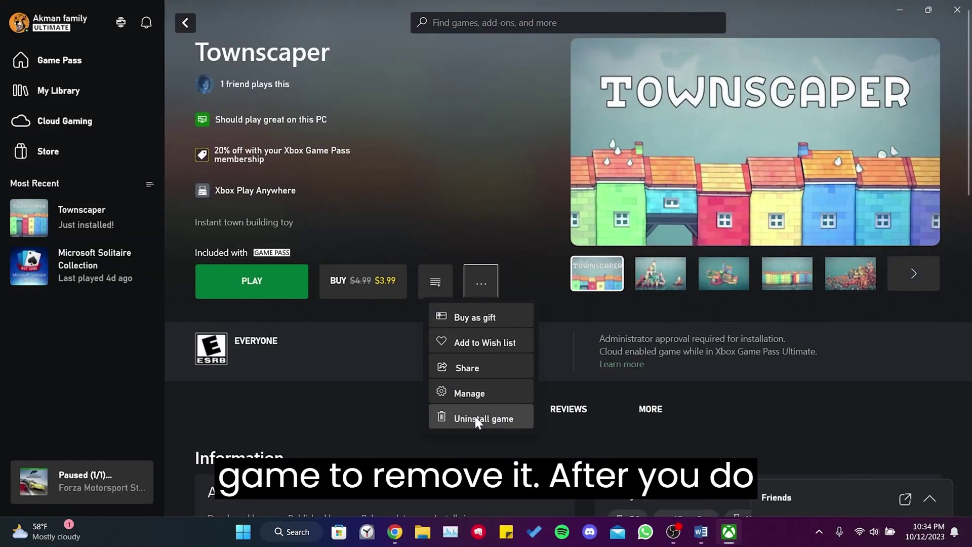
{"action": "left_click", "coordinate": [154, 357]}
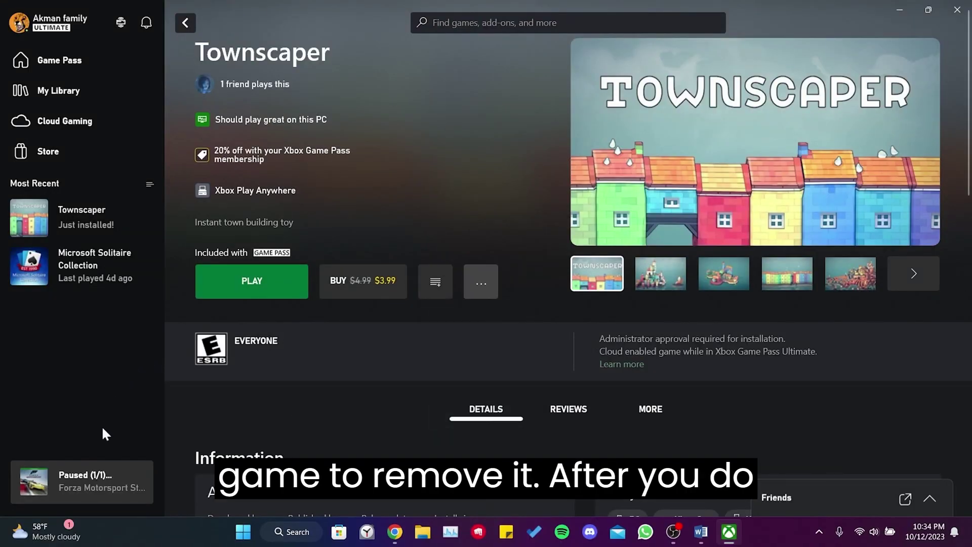
Step: Resume the paused Forza Motorsport Standard Edition download in Install Queue, then show the desktop
{"action": "left_click", "coordinate": [82, 481]}
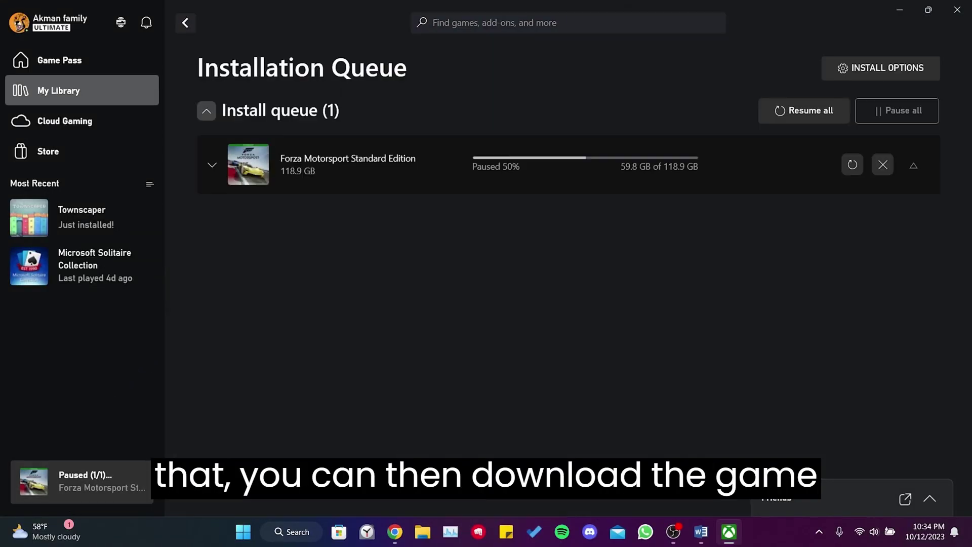
{"action": "left_click", "coordinate": [854, 167]}
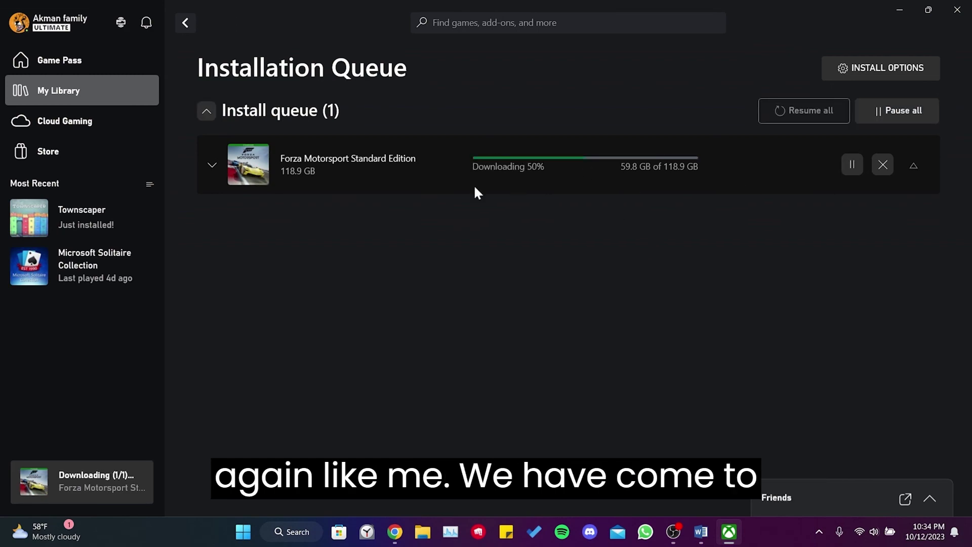
{"action": "key", "text": "super+d"}
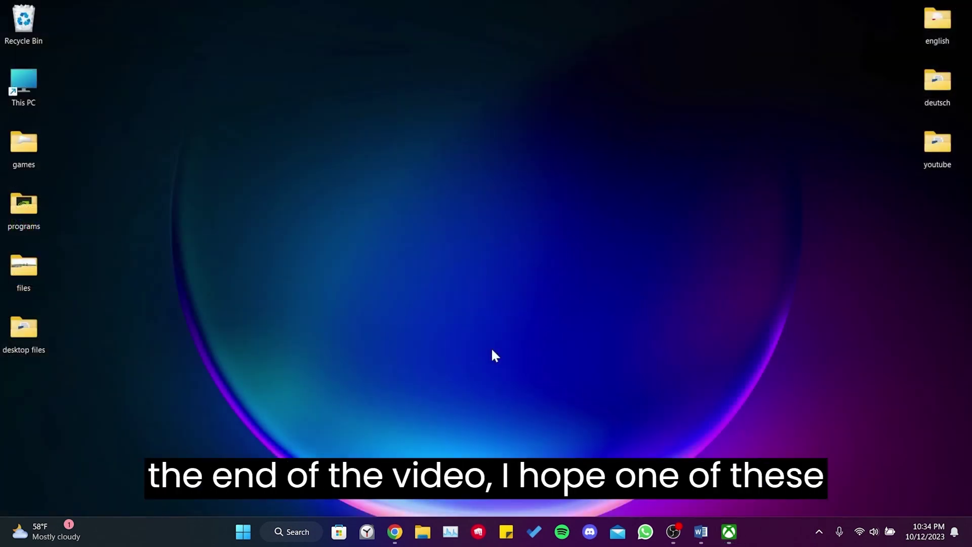